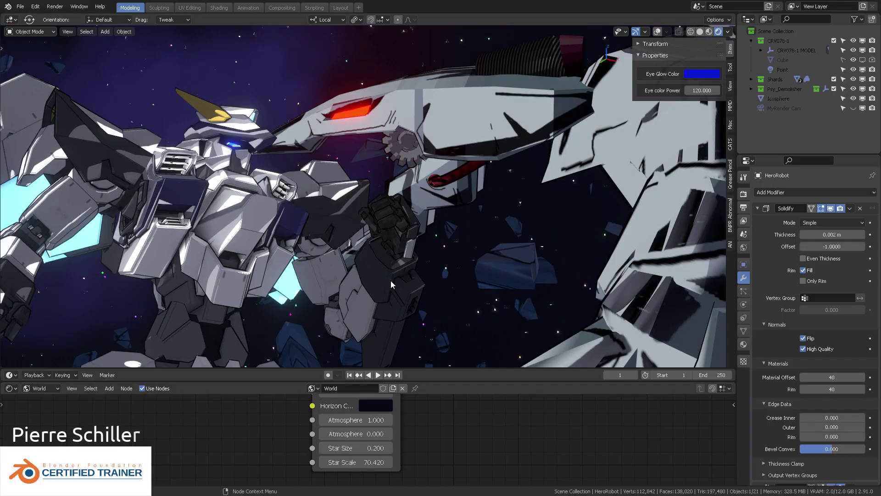
Rotate the sun light around the robots to reshape the shading
mouse_move(379, 169)
middle_down()
mouse_move(387, 174)
mouse_move(340, 199)
mouse_move(351, 199)
mouse_move(351, 191)
middle_up()
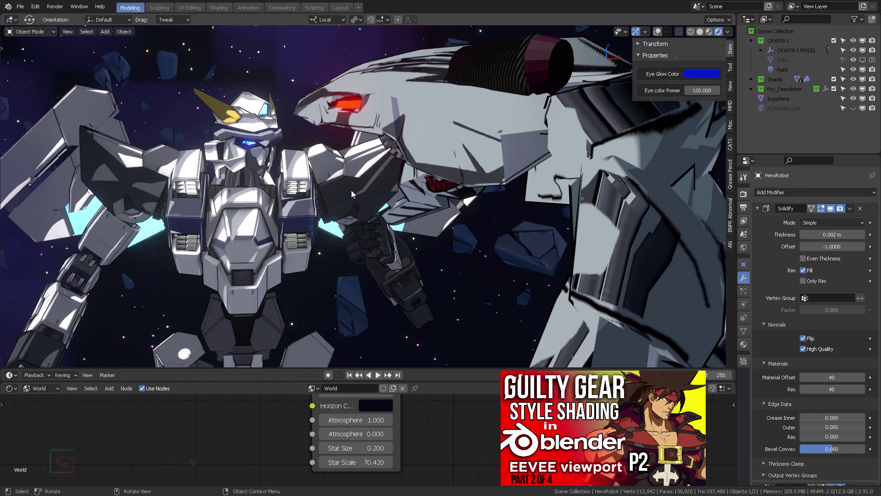
mouse_move(351, 190)
middle_down()
mouse_move(345, 157)
mouse_move(368, 145)
middle_up()
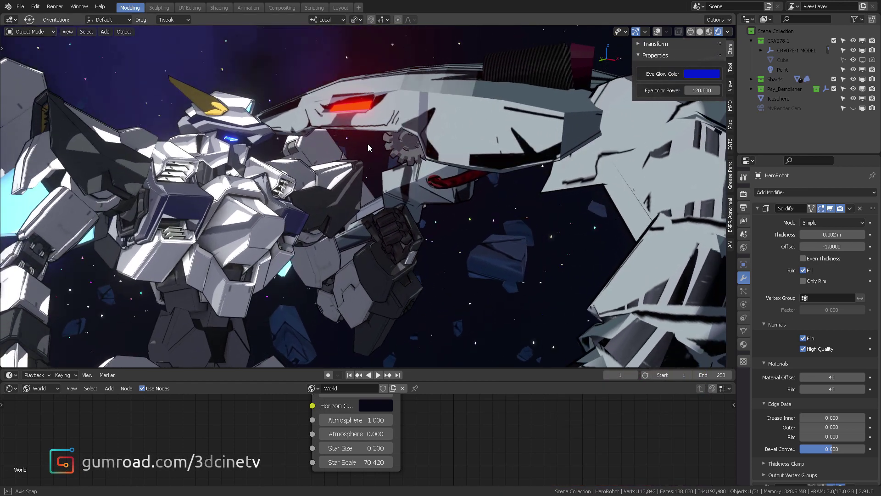
scroll(393, 159, down, 3)
scroll(401, 172, down, 2)
mouse_move(402, 172)
middle_down()
mouse_move(323, 196)
mouse_move(354, 190)
middle_up()
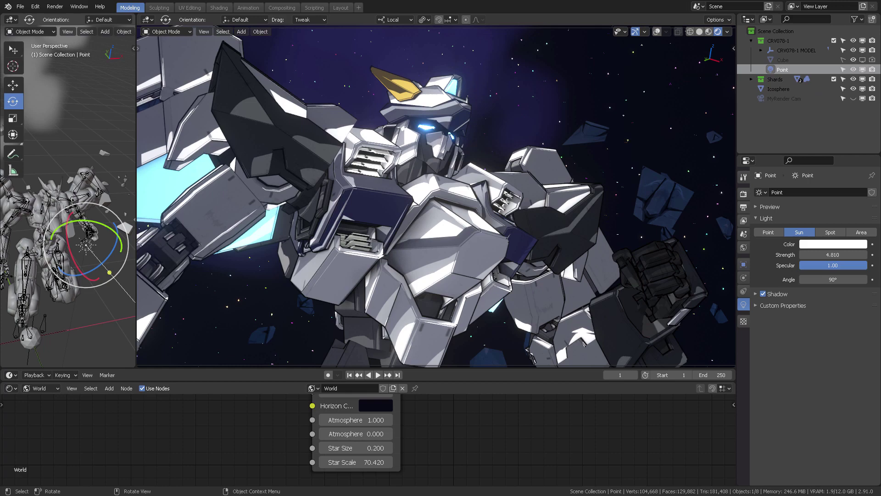
mouse_move(122, 229)
mouse_down()
mouse_move(71, 243)
mouse_move(84, 246)
mouse_up()
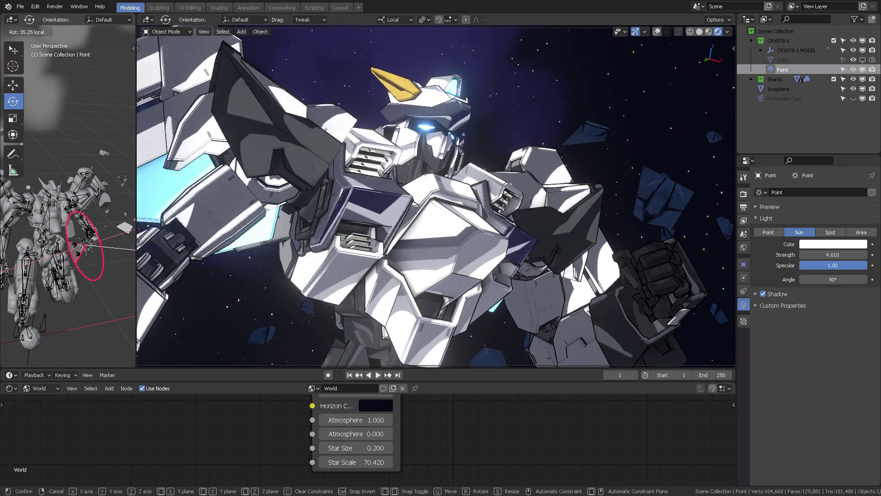
drag(84, 246, 84, 264)
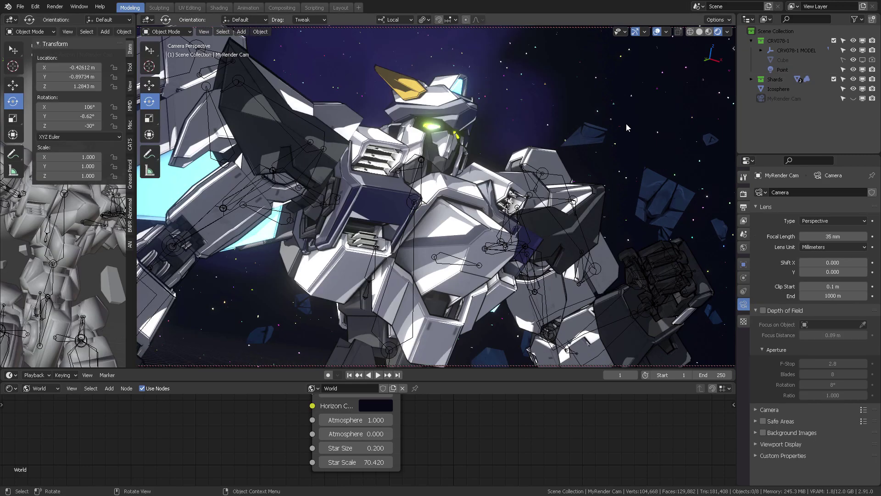
Return to the camera view and set the eye glow to green at power 12
middle_drag(626, 123, 498, 204)
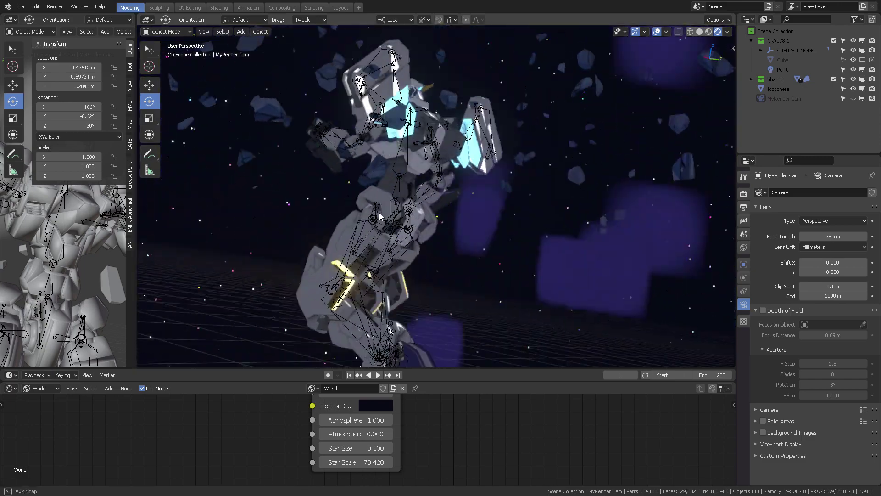
middle_drag(498, 204, 537, 165)
key(KP_0)
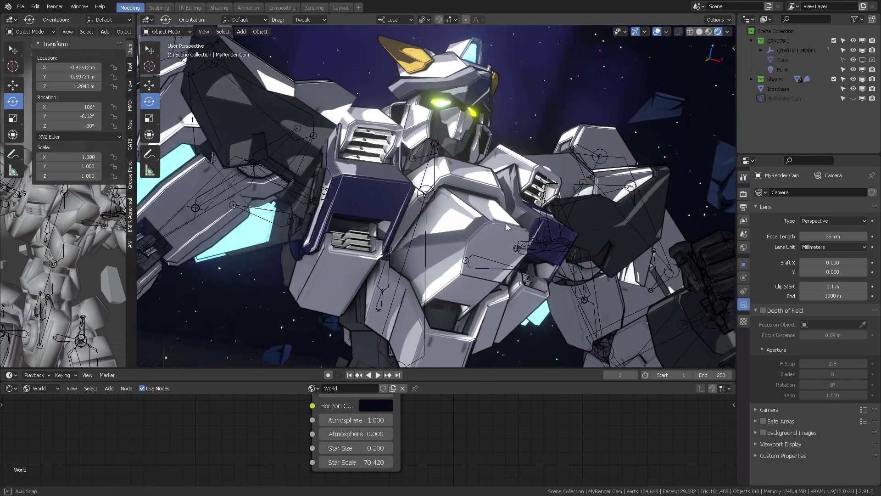
click(103, 247)
key(ctrl+z)
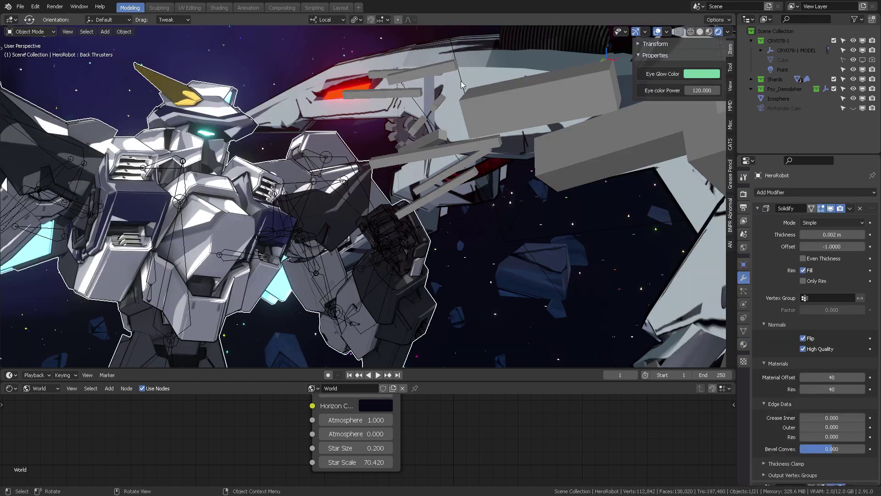
Select MainHEAD_Controller, hide overlays, try the jaw sliders, and revert SissorTop_L to -0.500
click(461, 84)
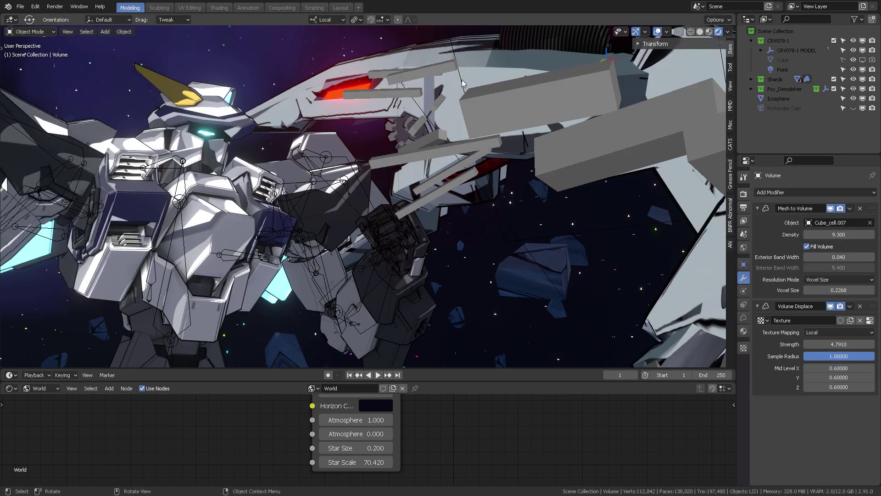
click(463, 85)
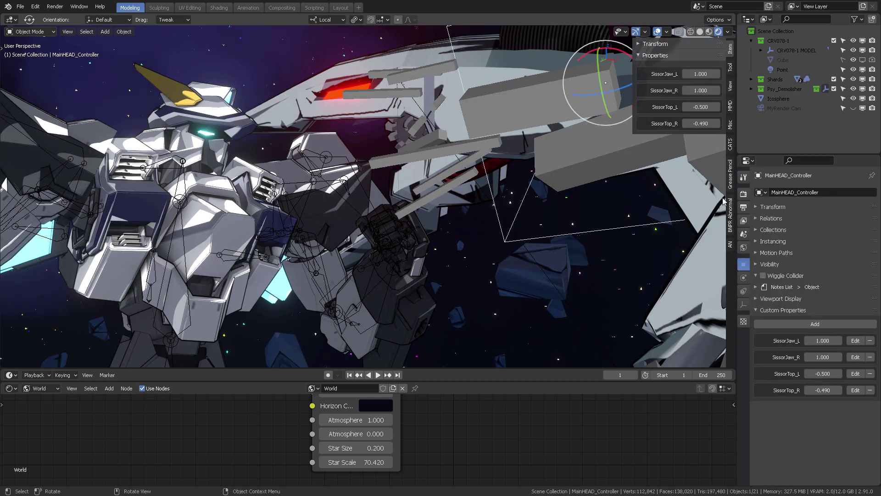
click(660, 32)
mouse_move(824, 340)
mouse_down()
mouse_move(771, 340)
mouse_move(868, 340)
mouse_up()
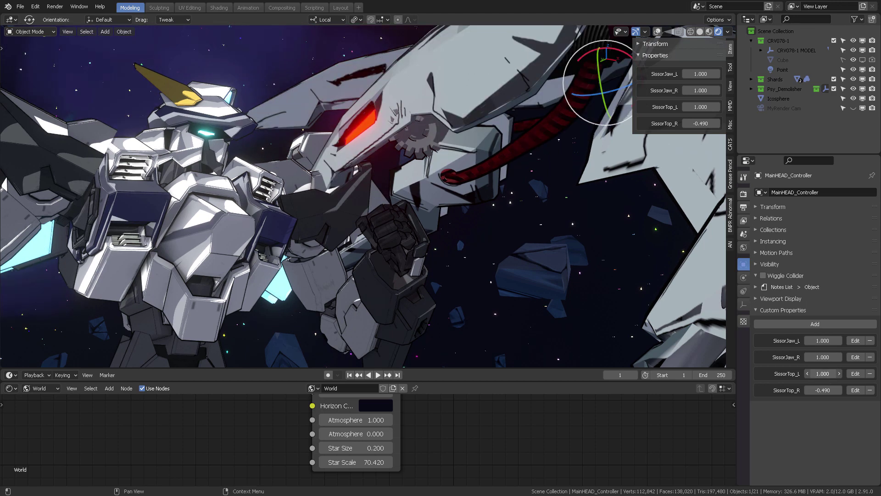
drag(824, 373, 868, 373)
key(ctrl+z)
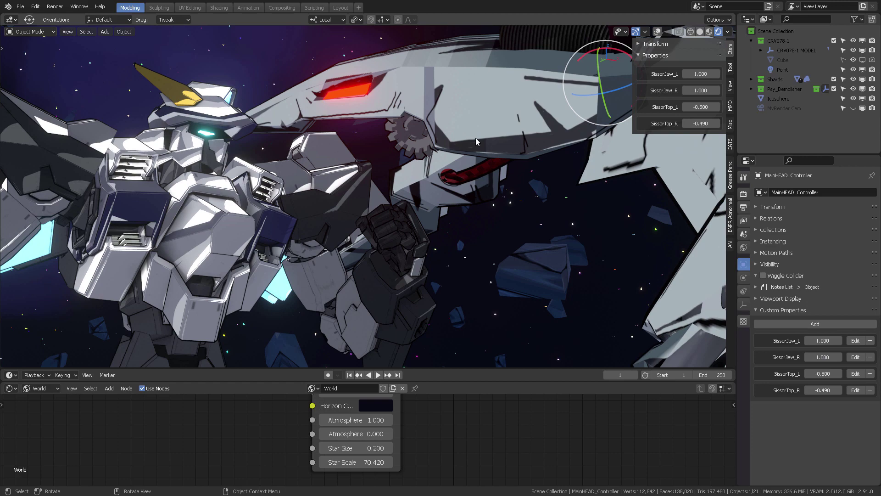
Deselect the head controller and close the viewport sidebar
middle_drag(500, 141, 491, 144)
scroll(497, 144, up, 3)
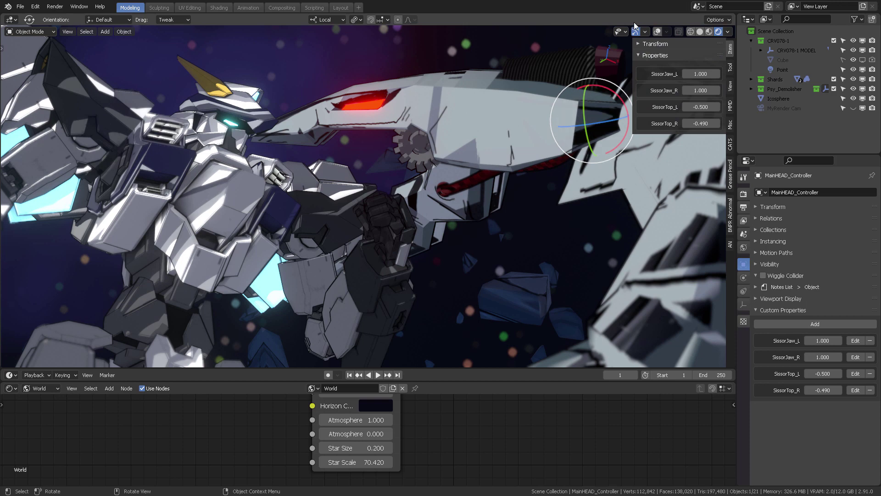
click(608, 117)
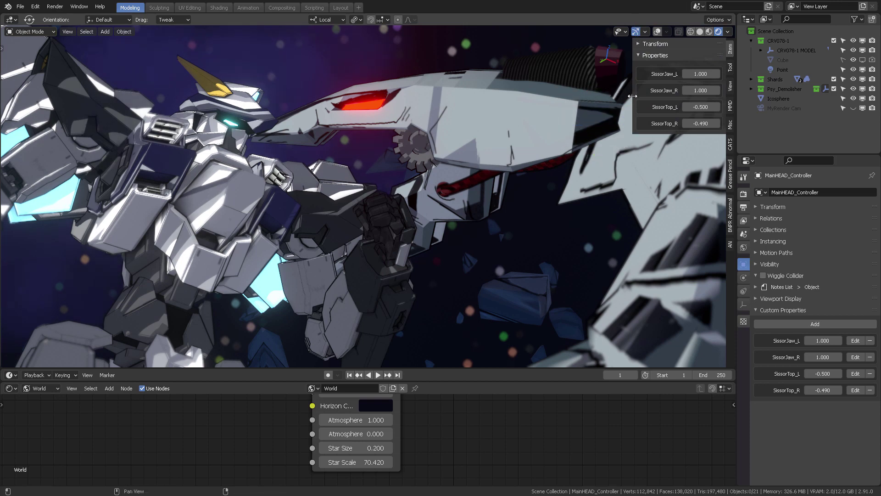
key(n)
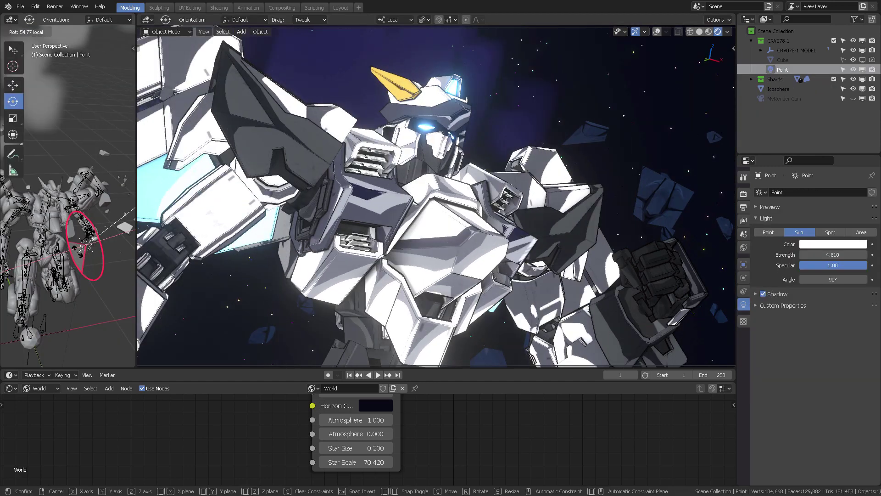
Rotate the sun to relight the robot and lengthen MyRender Cam's focal length
drag(90, 237, 100, 231)
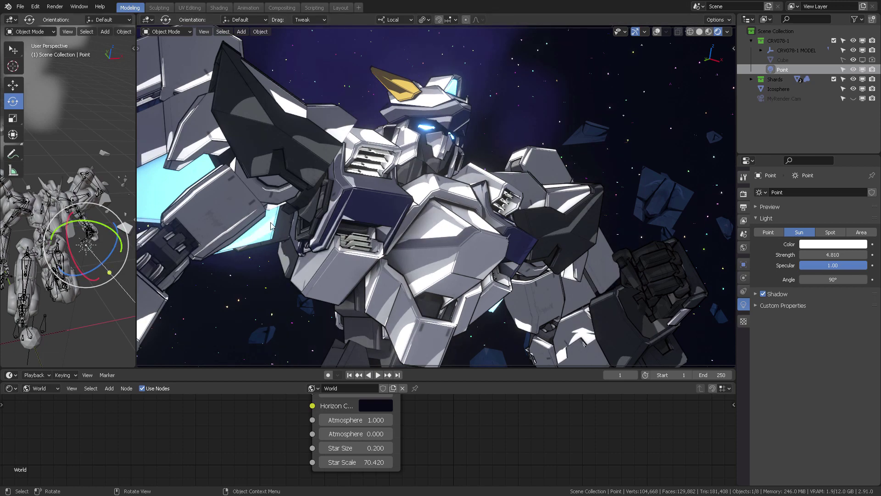
click(619, 213)
middle_drag(619, 213, 617, 219)
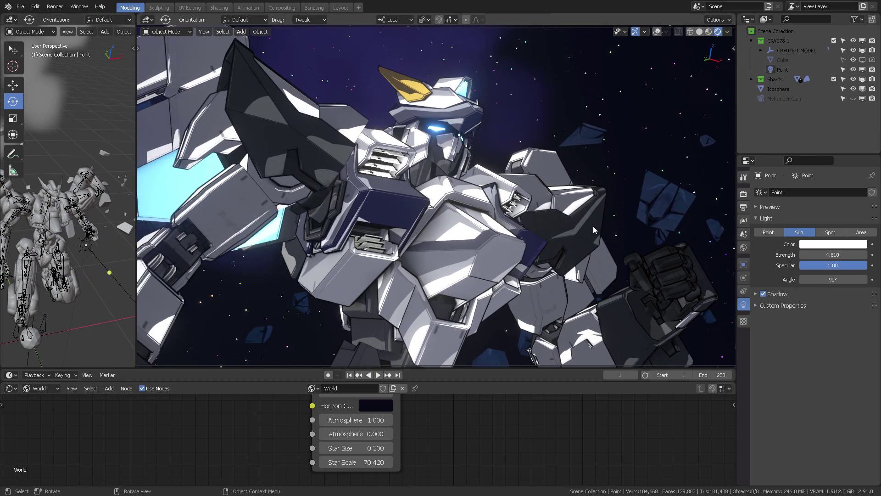
click(785, 99)
drag(834, 237, 861, 236)
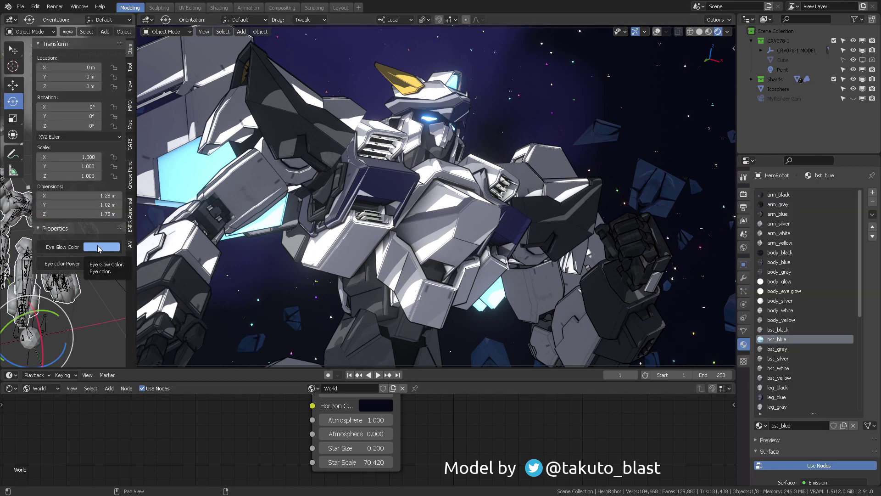
Retune the eye glow to yellow-green with its power settled at 120
click(102, 247)
drag(101, 263, 132, 263)
click(101, 248)
mouse_move(114, 180)
mouse_down()
mouse_move(103, 177)
mouse_move(102, 163)
mouse_up()
drag(101, 263, 76, 263)
click(101, 248)
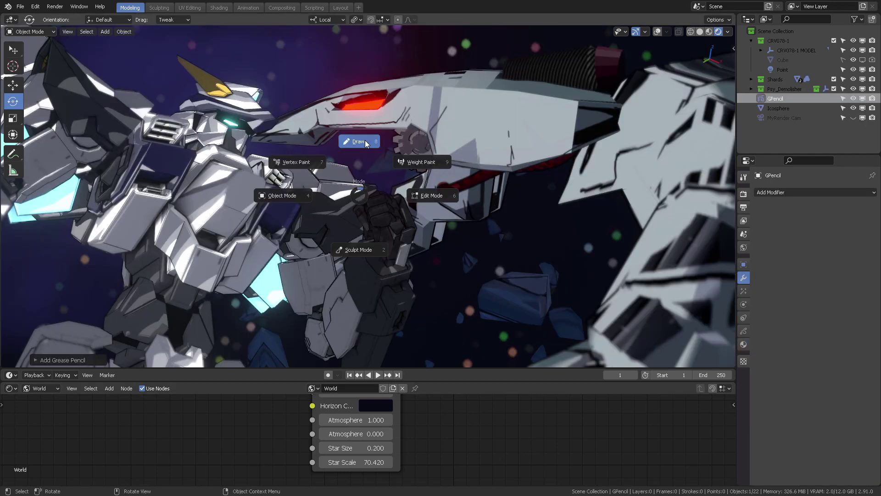
Enter Draw mode and add a new grease pencil layer named Damage
click(365, 139)
click(744, 331)
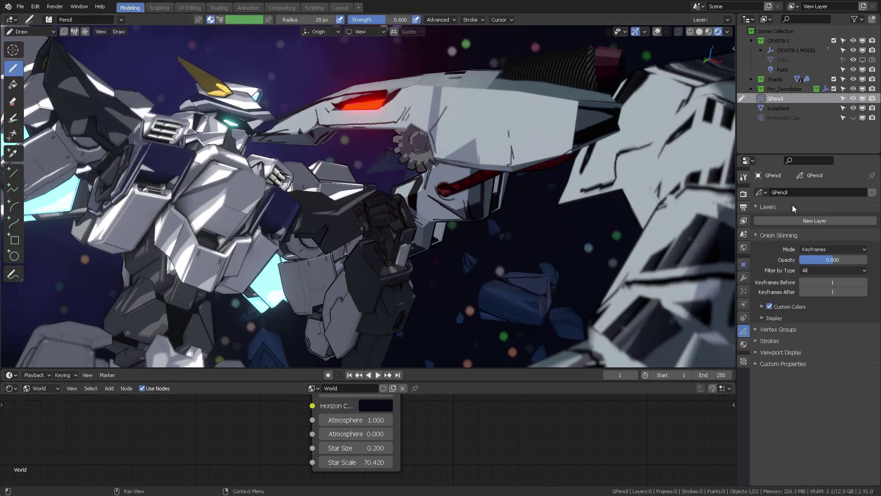
click(811, 221)
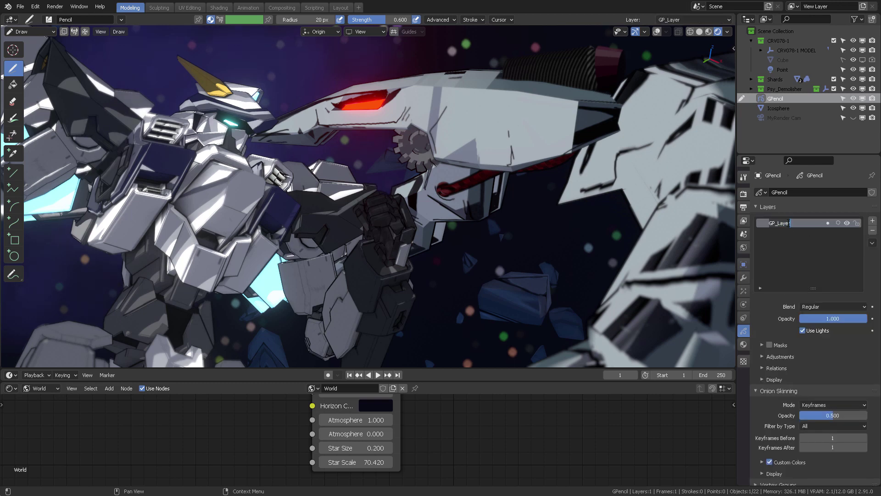
text(Damage)
key(Return)
Add a new stroke material named Sketch
click(744, 344)
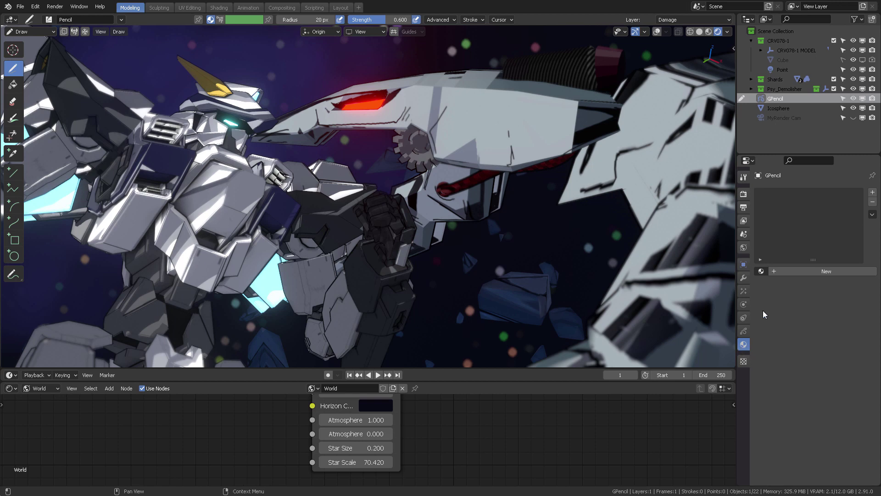
click(826, 271)
double_click(806, 272)
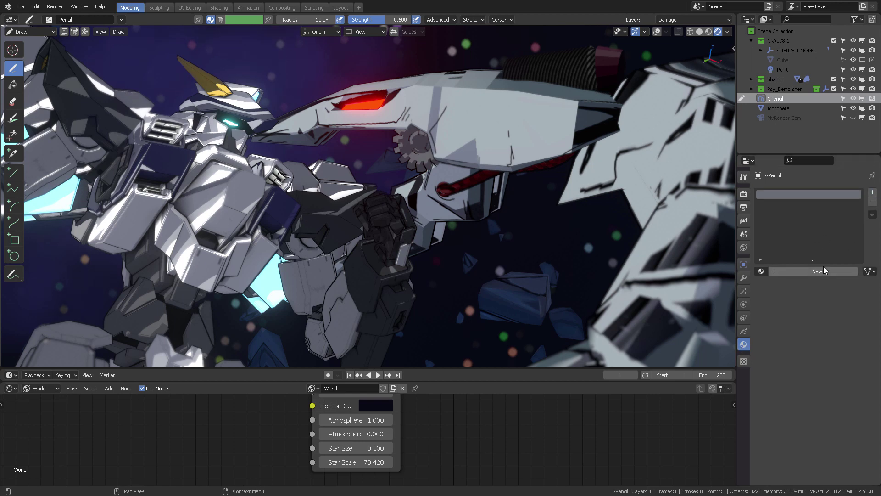
text(Ske)
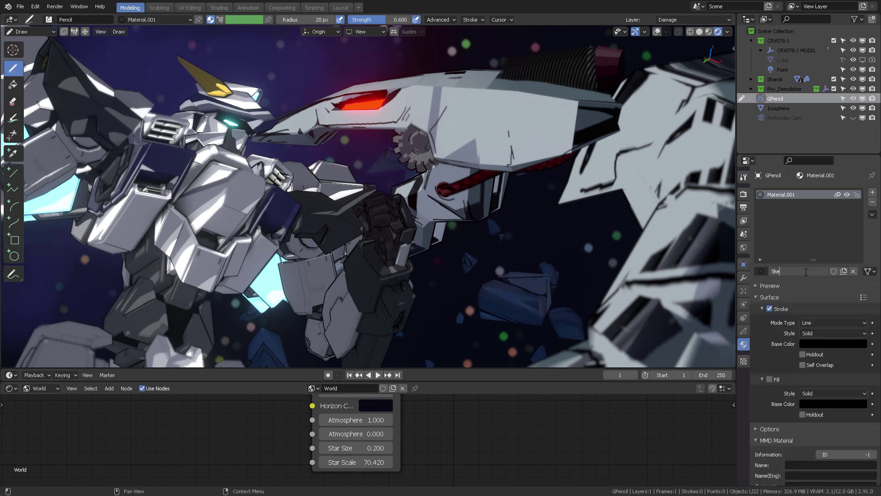
text(tch)
key(Return)
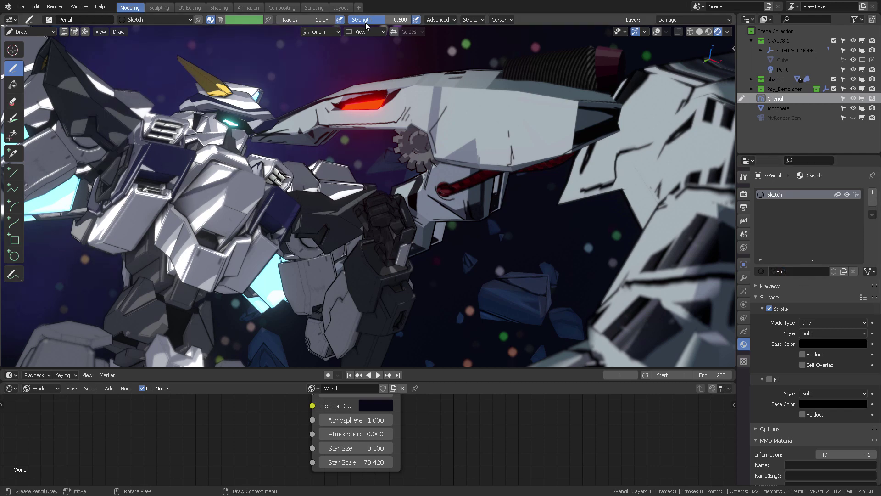
Set Stroke Placement to Surface and draw a test stroke on the robot's chest
click(331, 31)
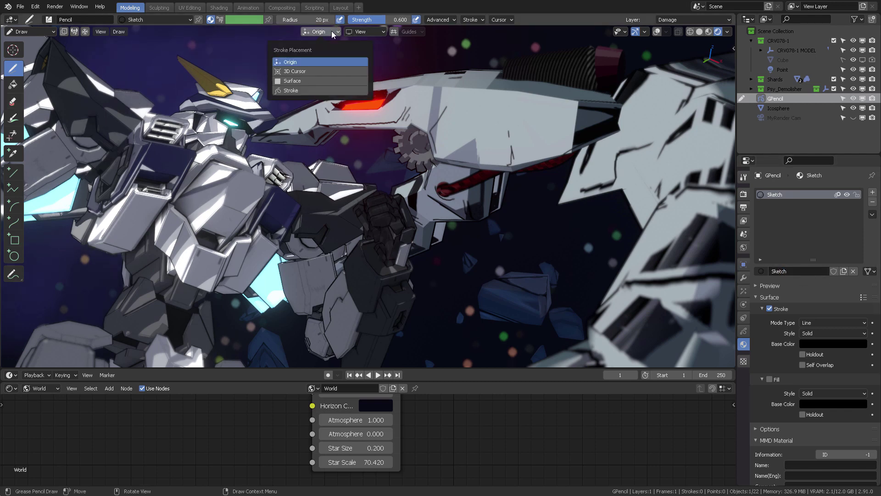
click(298, 81)
click(365, 31)
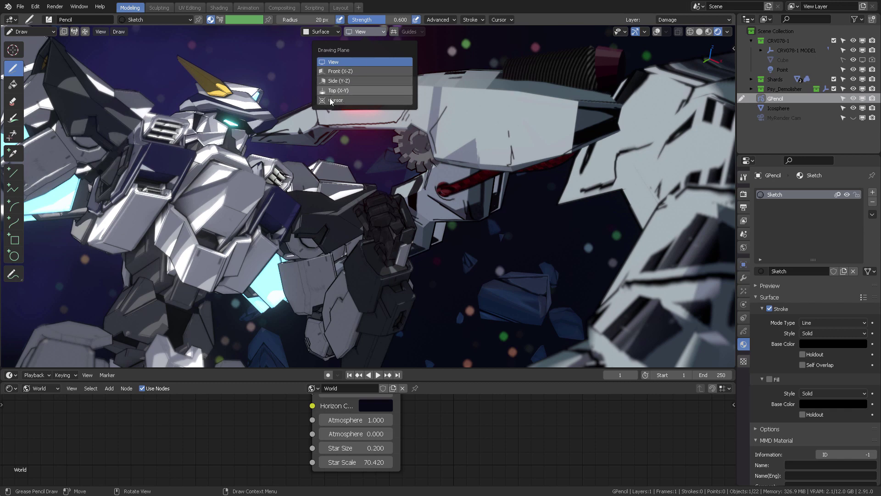
key(Escape)
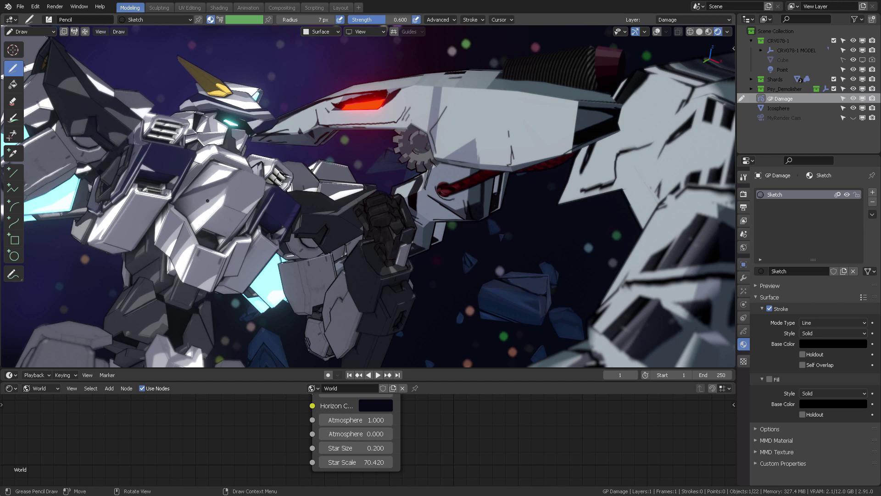
drag(207, 200, 206, 207)
Raise brush strength to 1.000 and switch to the Ink Pen brush
drag(365, 19, 406, 20)
click(51, 21)
click(99, 54)
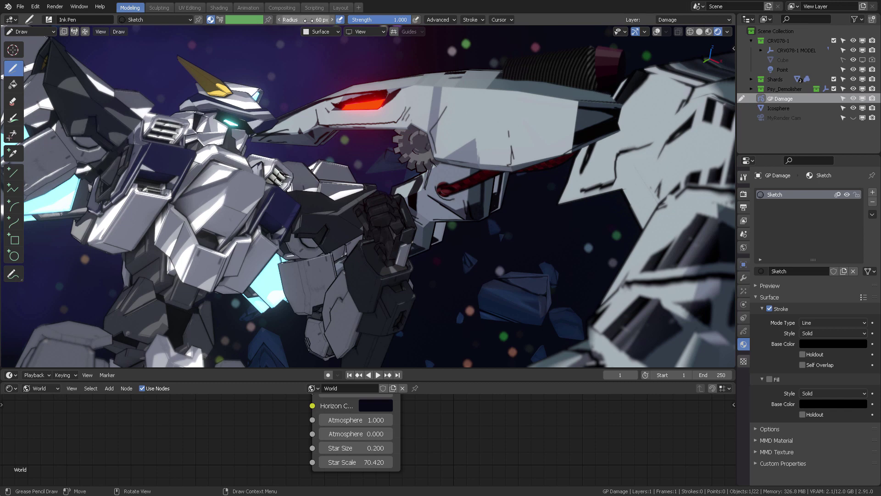
click(305, 21)
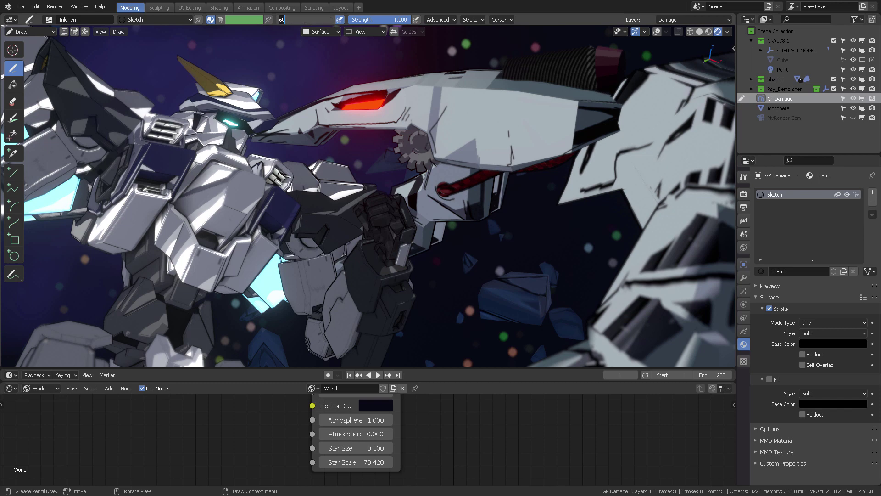
text(24)
Set the Ink Pen radius to 24 px, then reduce it to 1 px
key(Return)
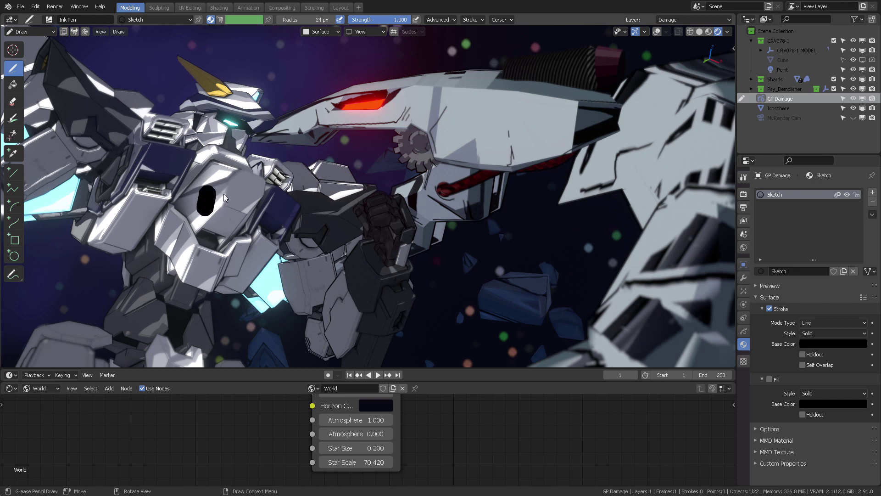
click(320, 20)
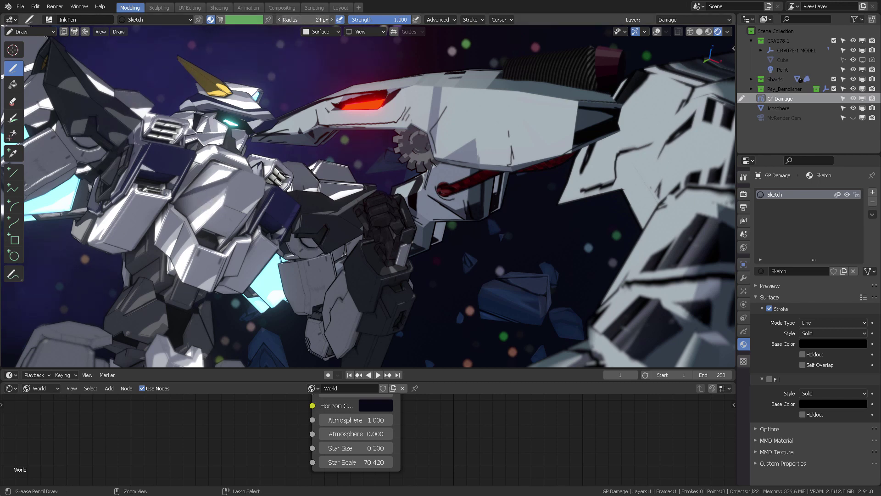
text(1)
key(Return)
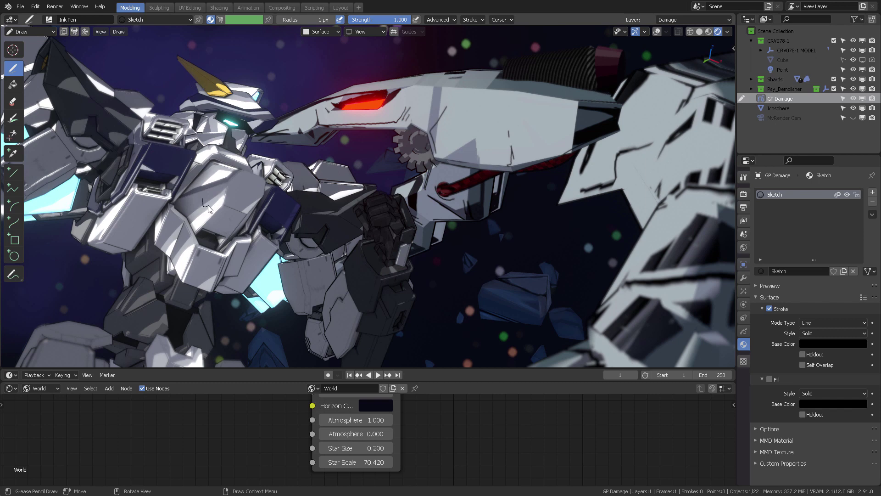
Sketch three thin crack strokes over the robot's white armor
drag(207, 206, 206, 206)
mouse_move(295, 298)
mouse_down()
mouse_move(282, 275)
mouse_move(300, 297)
mouse_up()
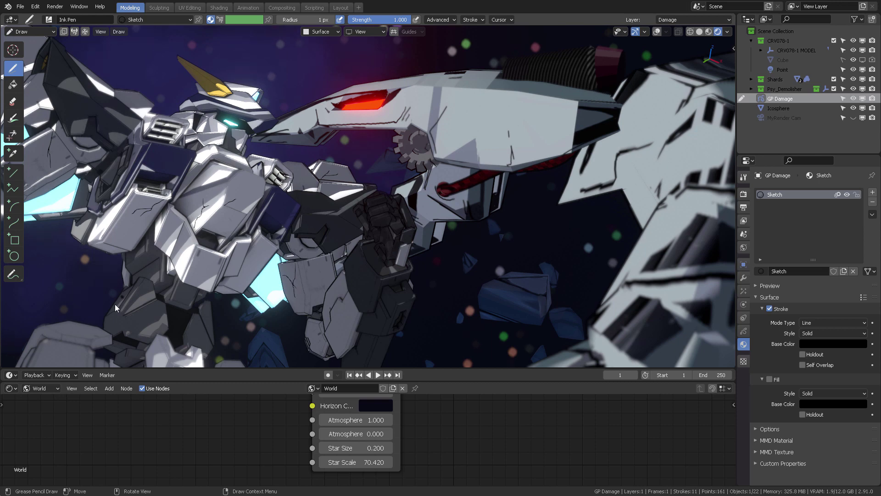
drag(190, 259, 185, 269)
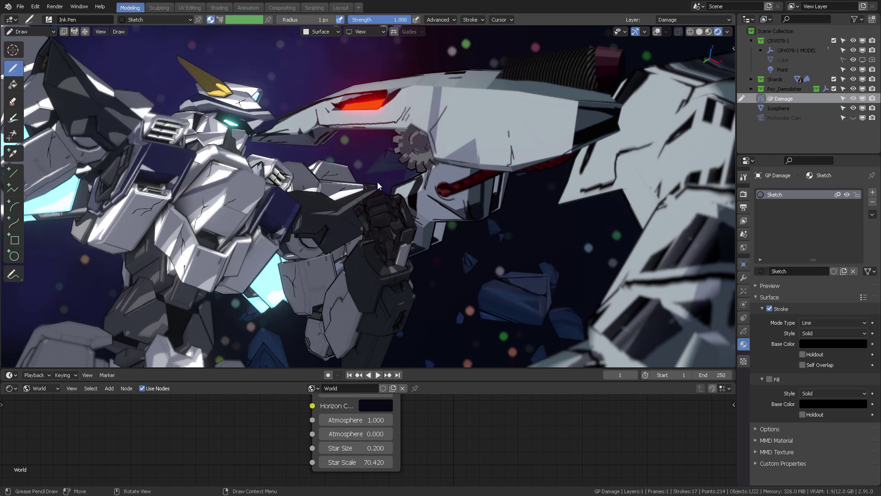